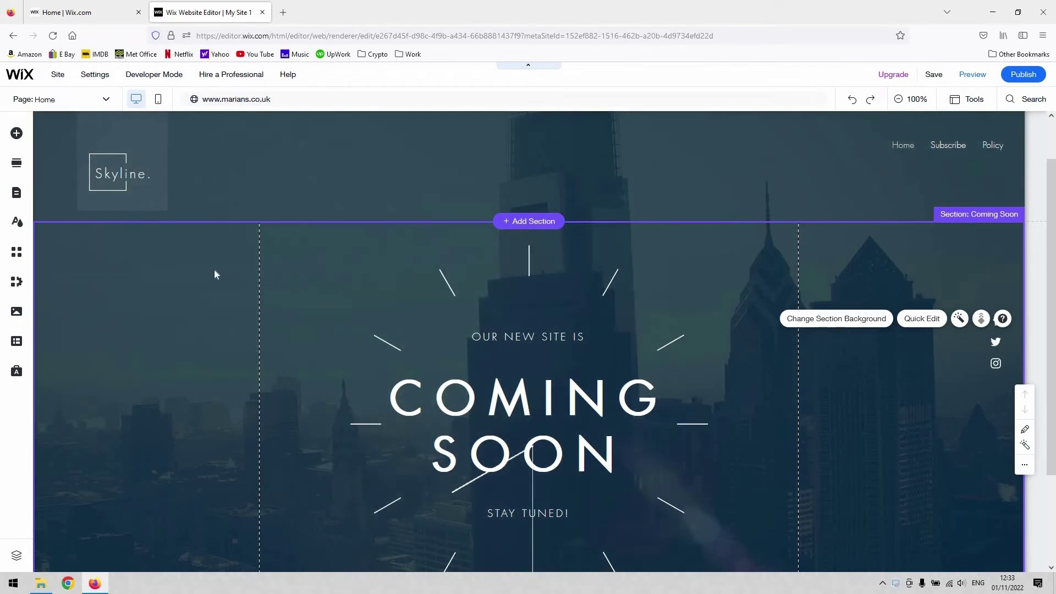
Select the Skyline logo container and open its Pin to Screen settings
left_click(137, 153)
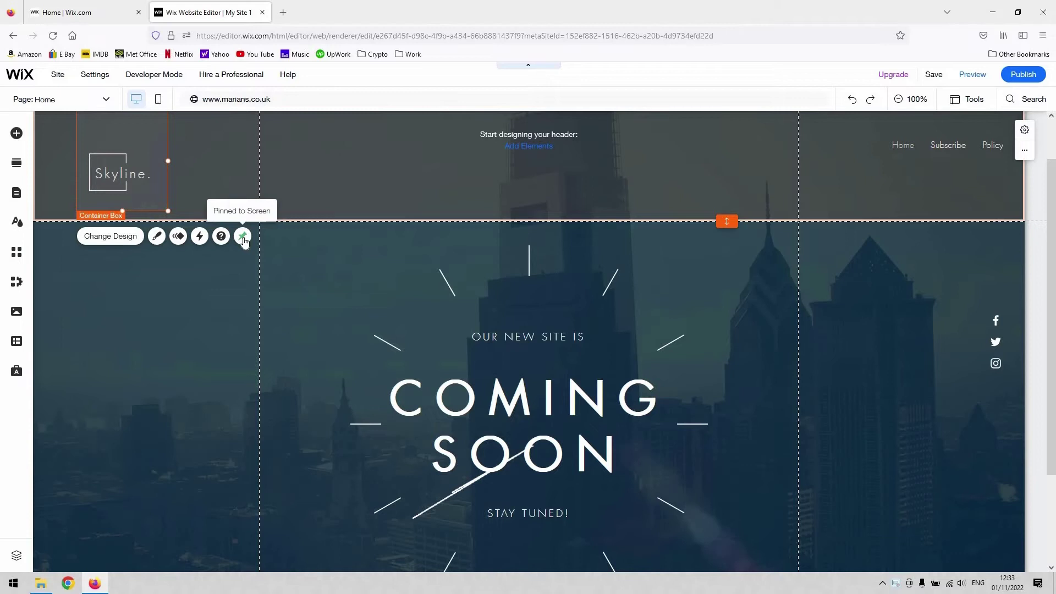
left_click(243, 237)
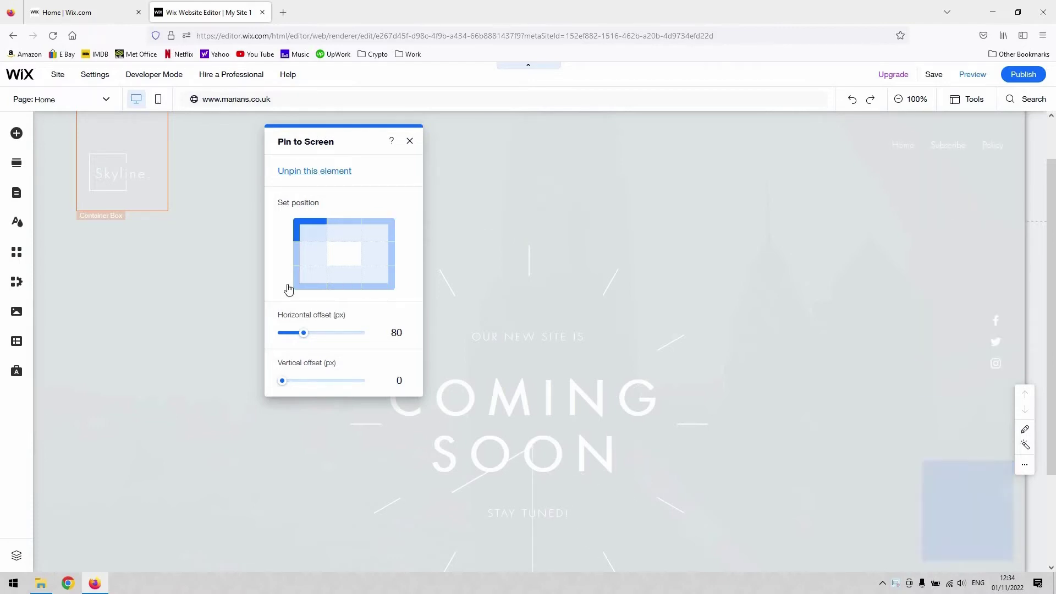
Close the pin settings, then reopen them to confirm top-left, 80 px and 0 offsets, and close them
left_click(410, 144)
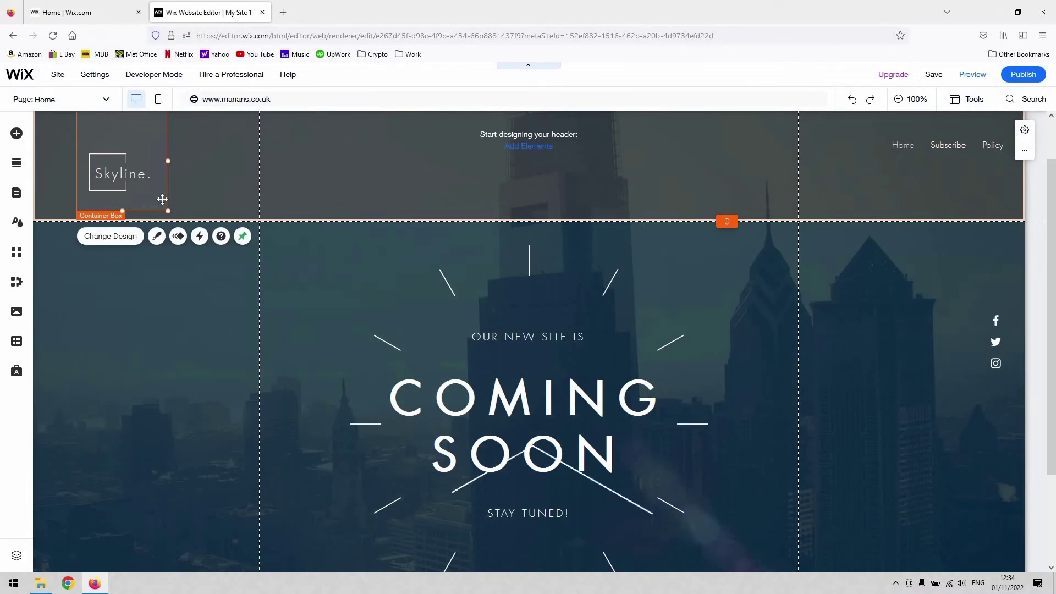
left_click(242, 236)
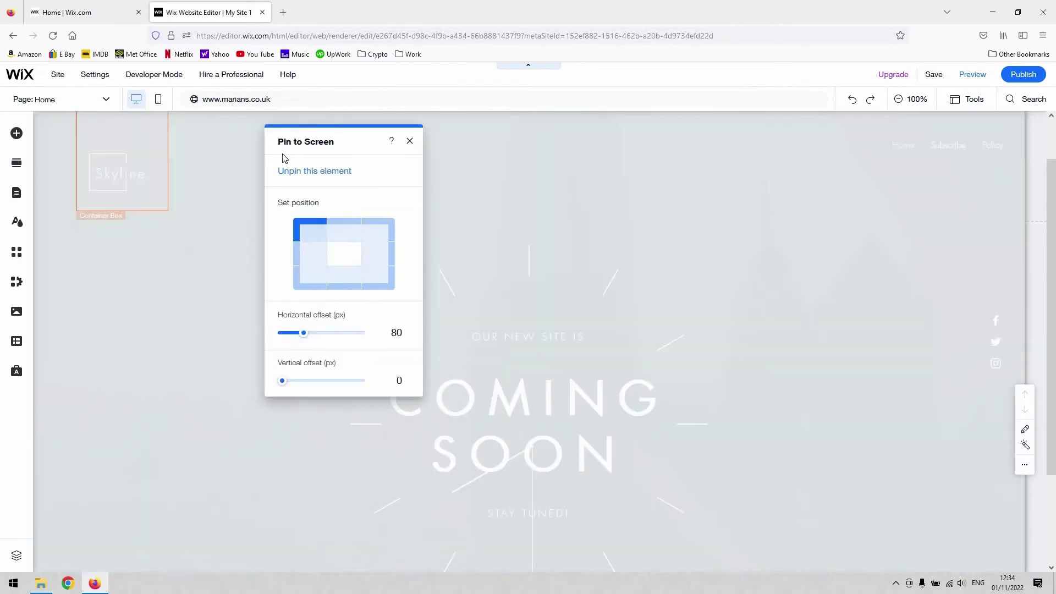
left_click(410, 143)
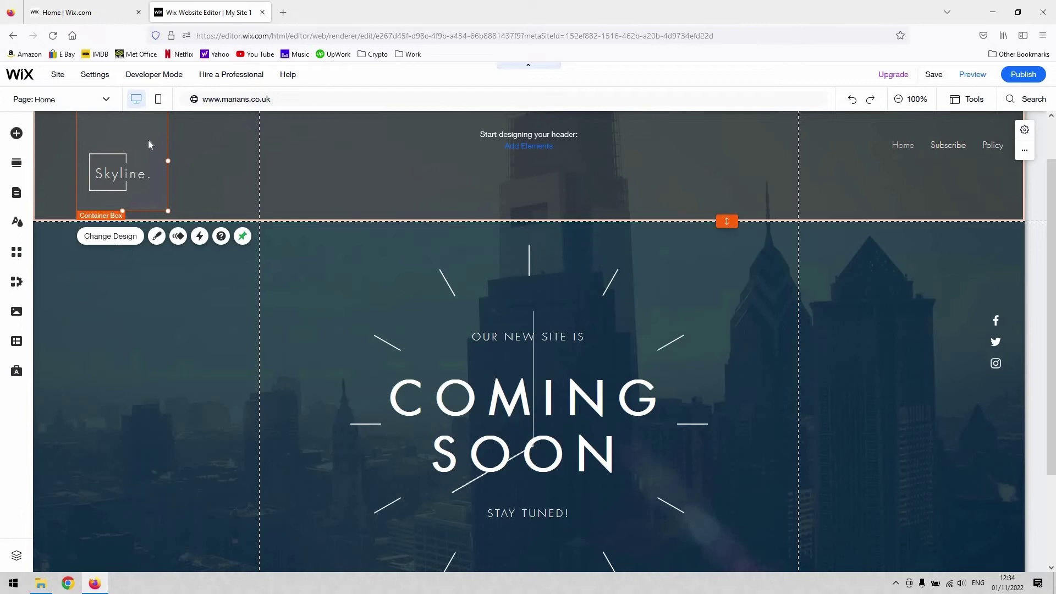
Open the logo container's Pin Settings from its right-click menu
right_click(148, 139)
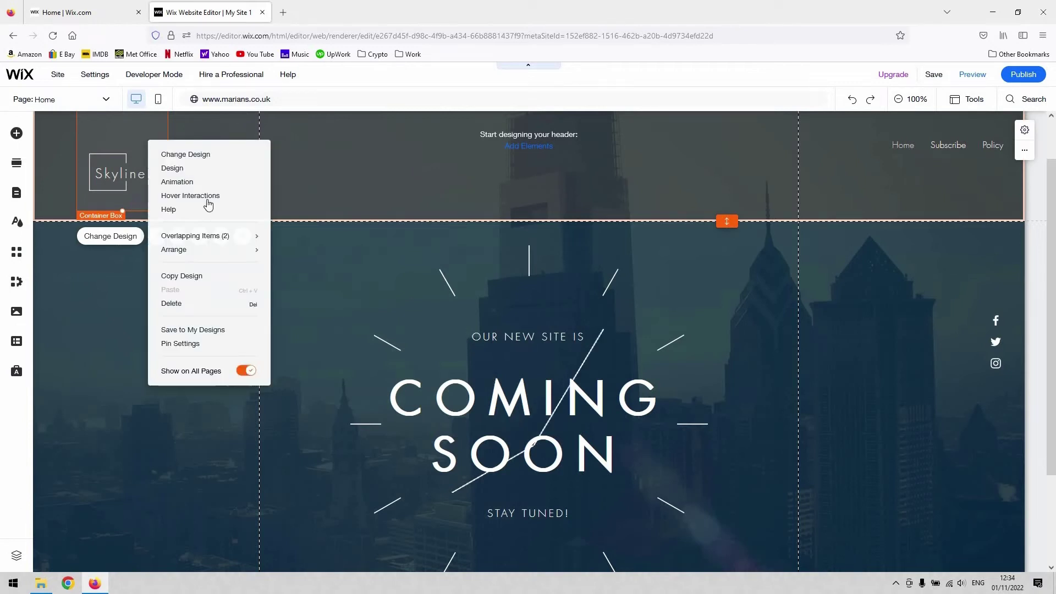
left_click(181, 343)
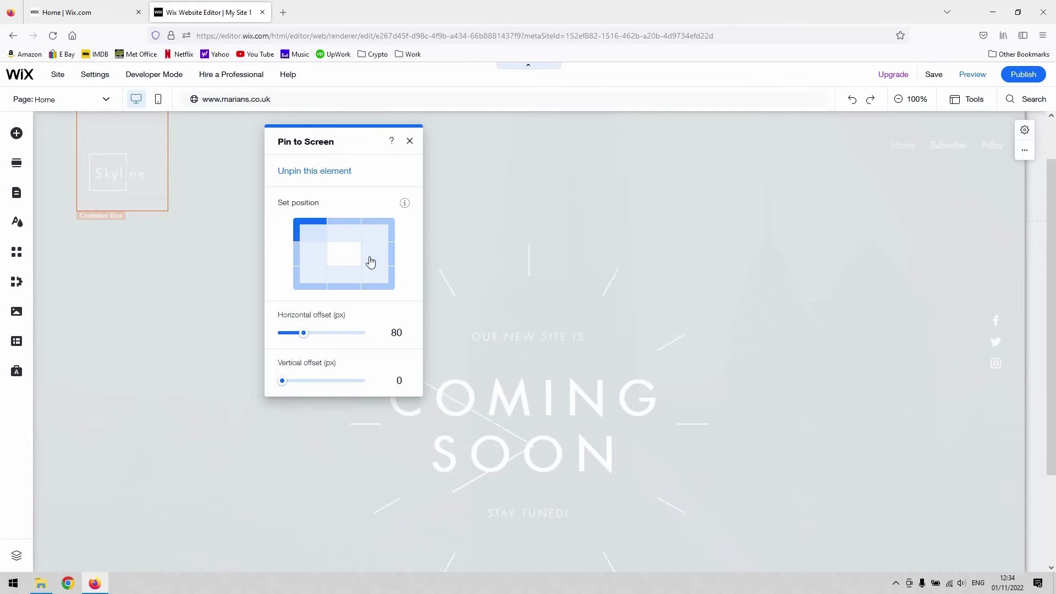
Unpin the logo container and nudge it within the header, then delete it and undo the deletion
left_click(324, 174)
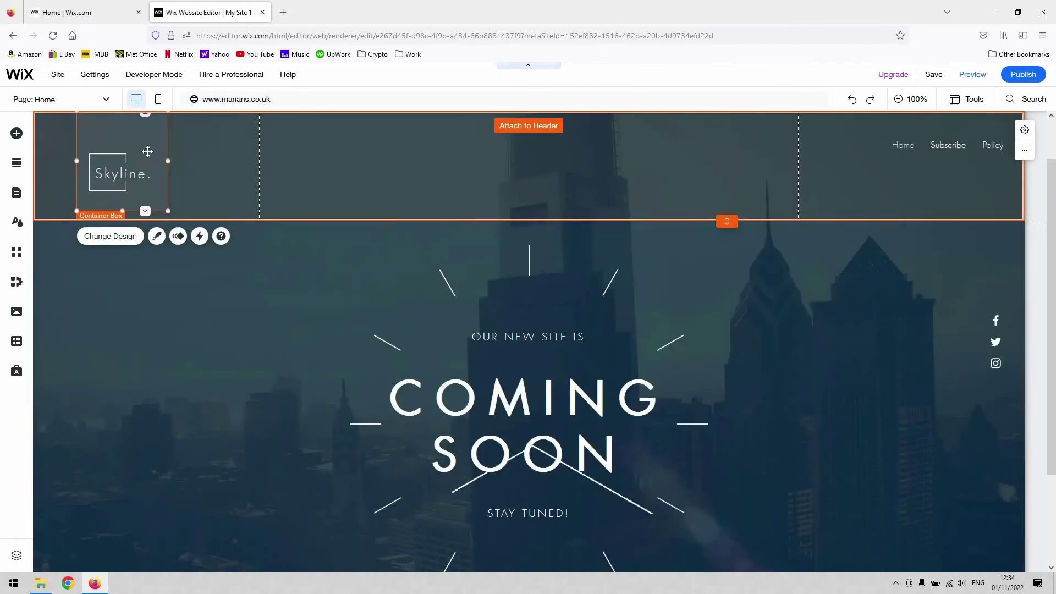
mouse_move(166, 160)
left_mouse_down()
mouse_move(316, 153)
mouse_move(160, 158)
left_mouse_up()
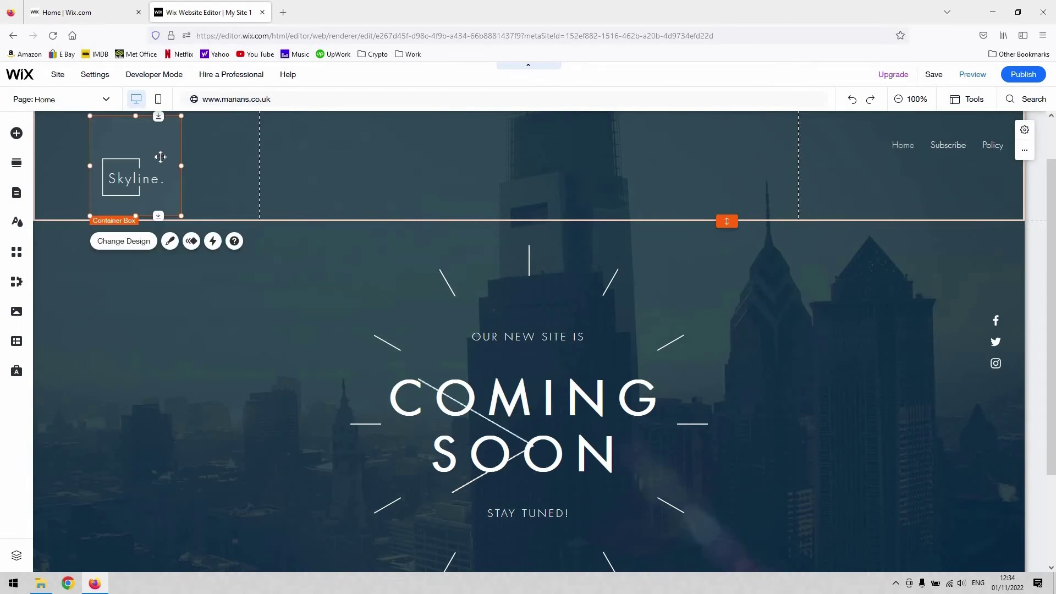
key("Delete")
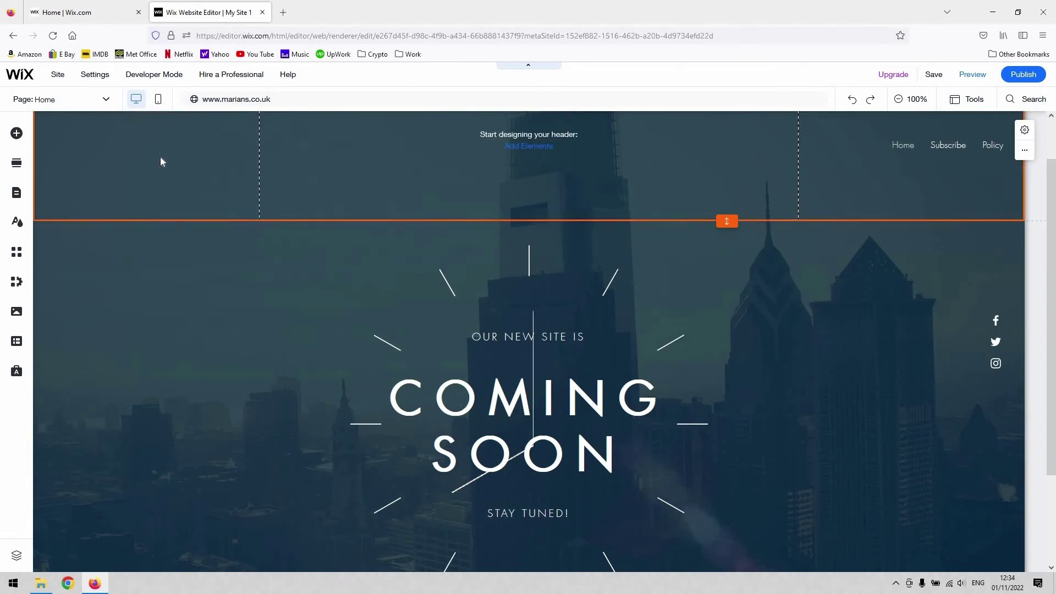
key("ctrl+z")
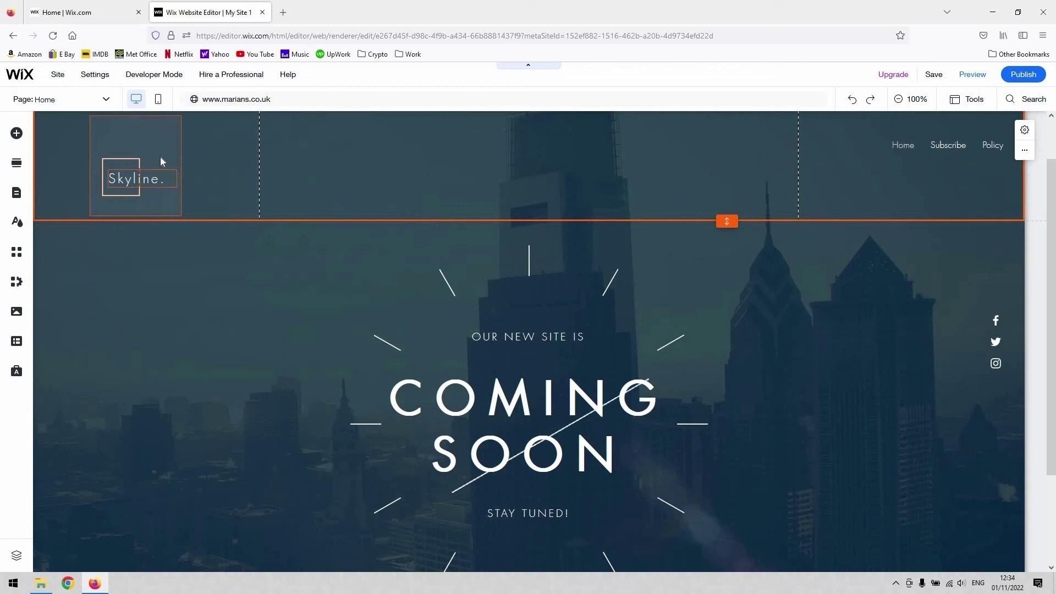